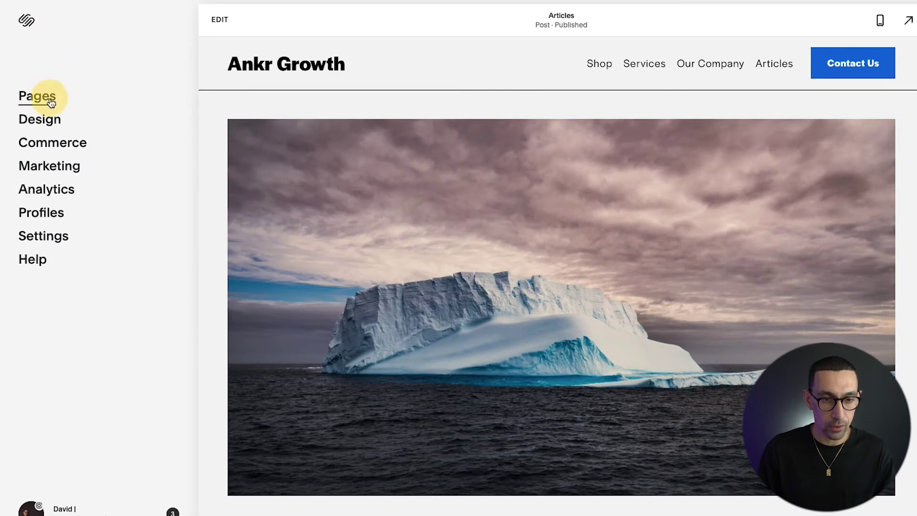
Step: Open Manage Categories in the Articles blog's Advanced settings to list its five categories
scroll(86, 237, down, 7)
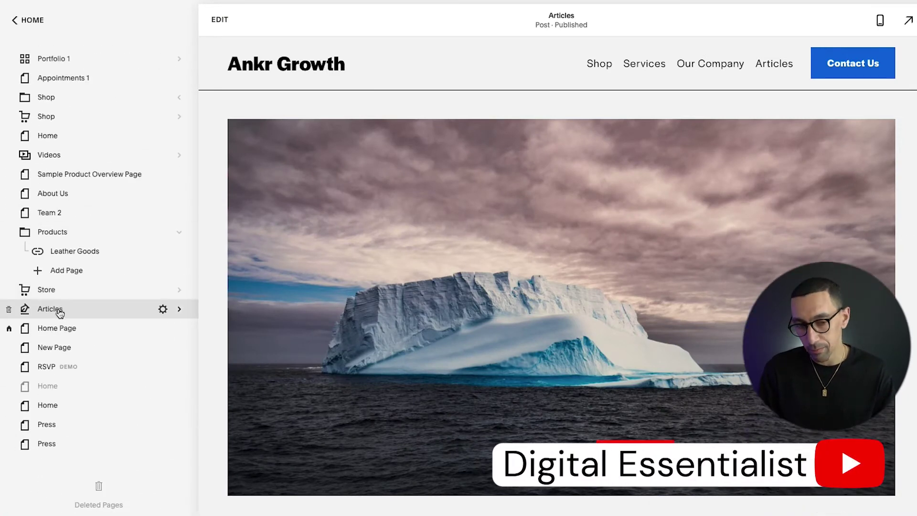
click(163, 309)
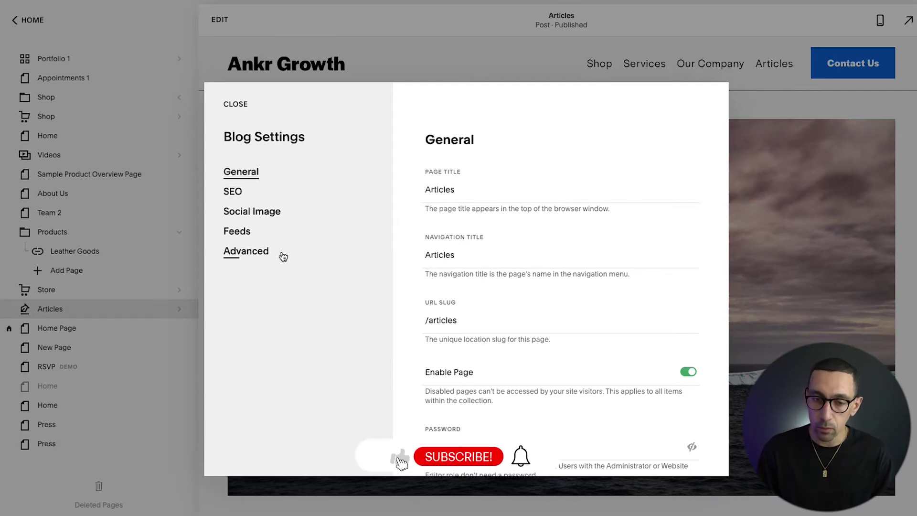
click(252, 255)
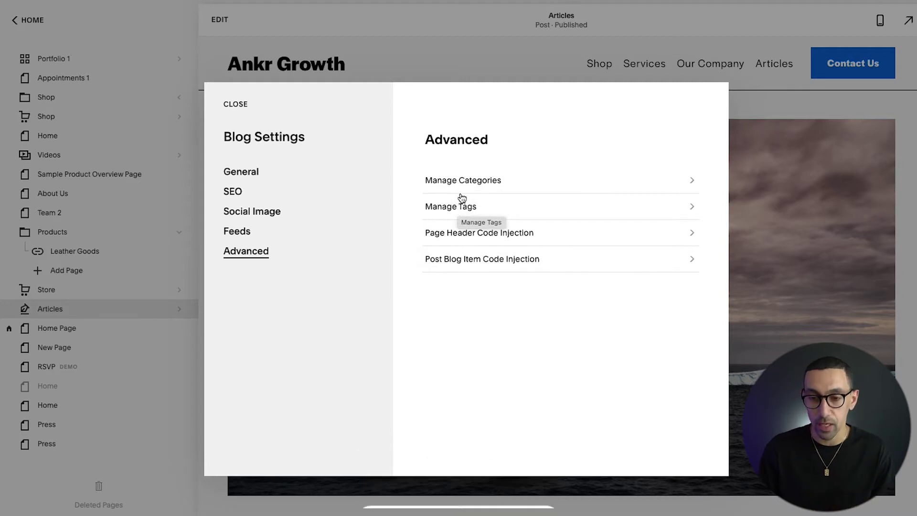
click(473, 183)
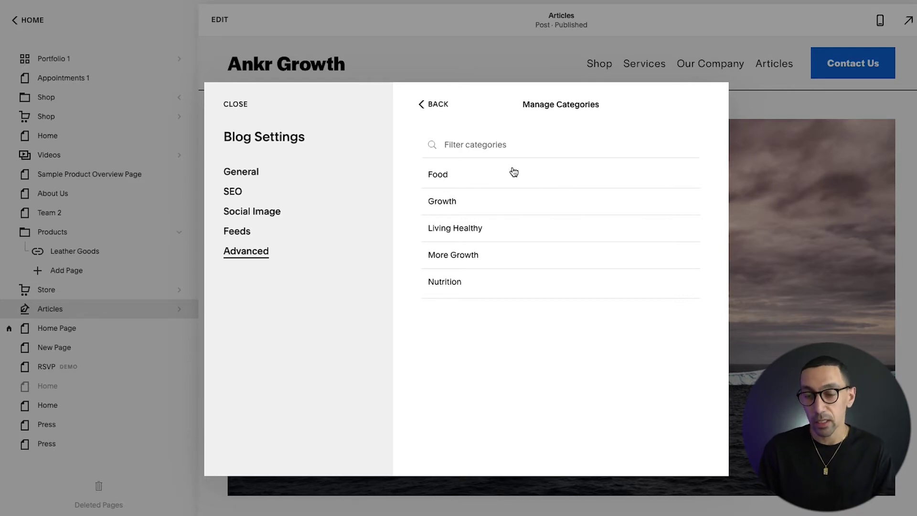
click(481, 144)
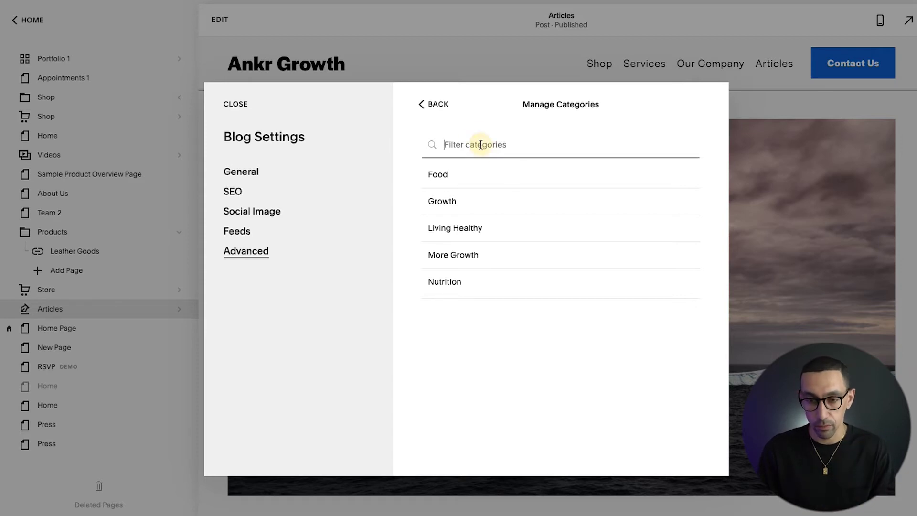
click(508, 120)
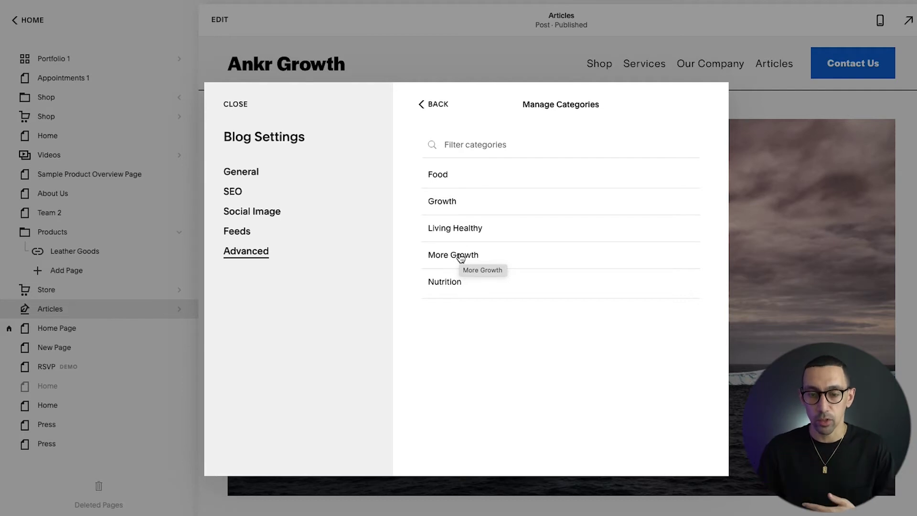
Step: Merge the Growth and More Growth categories into a single category named 'Growth'
click(500, 200)
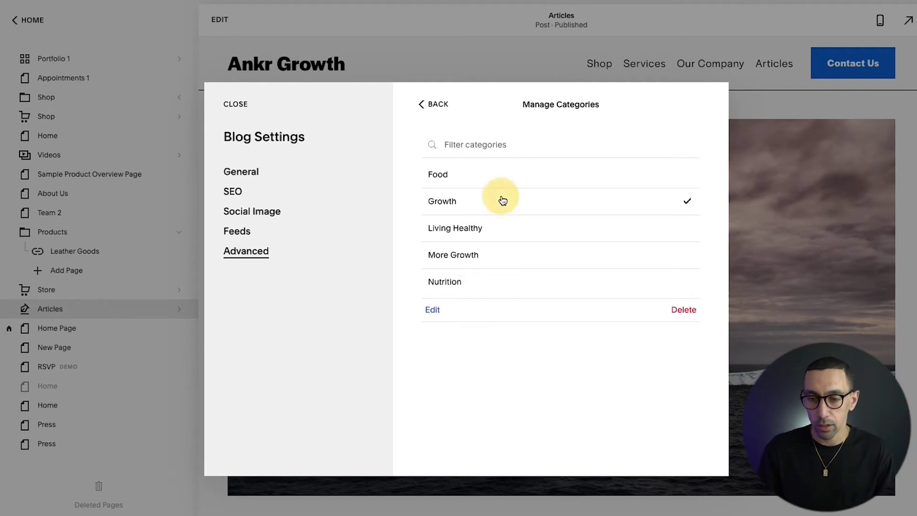
click(526, 260)
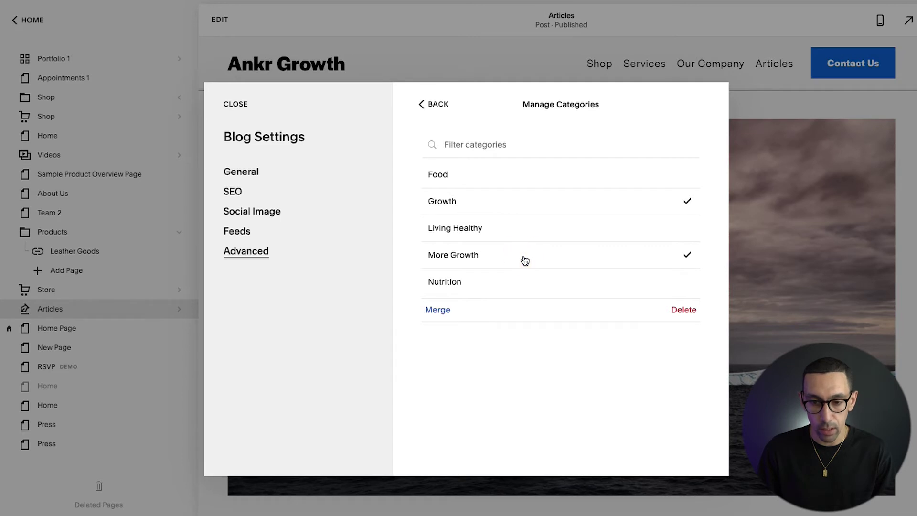
click(438, 311)
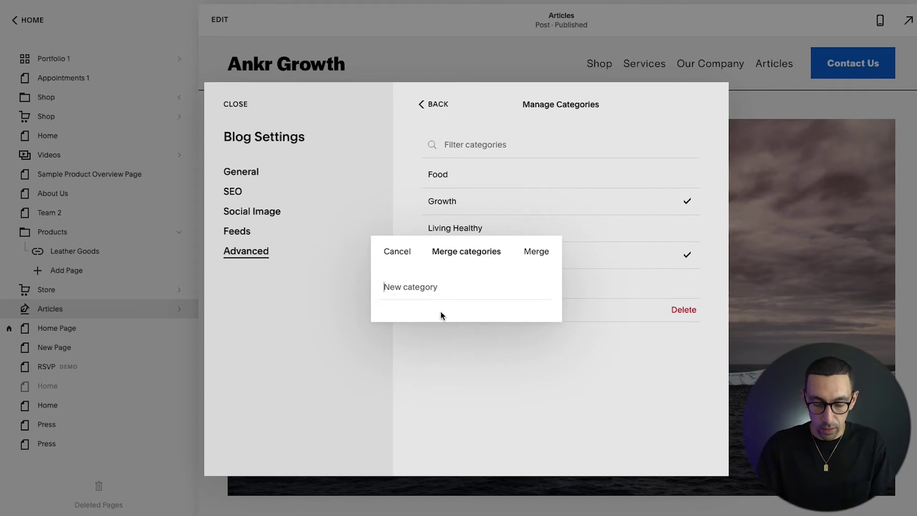
text(Grwoth)
key(BackSpace)
key(BackSpace)
key(BackSpace)
key(BackSpace)
key(BackSpace)
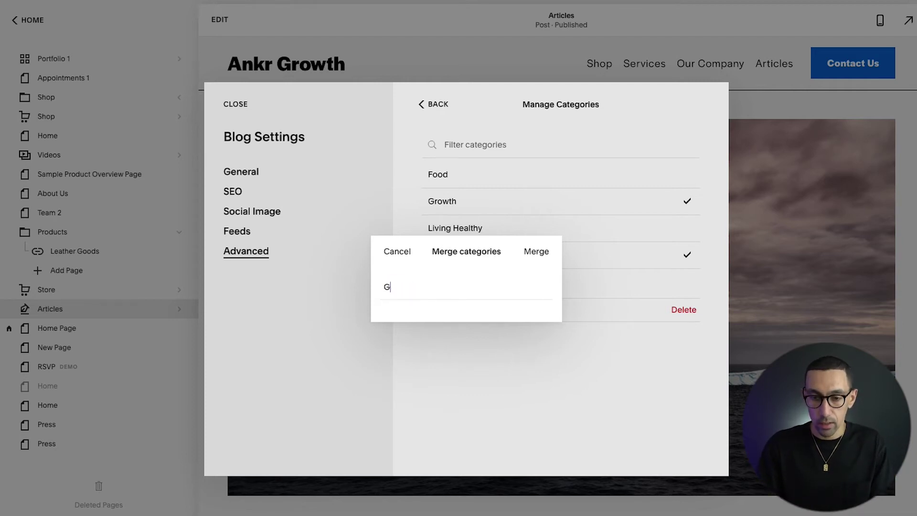
text(rowth)
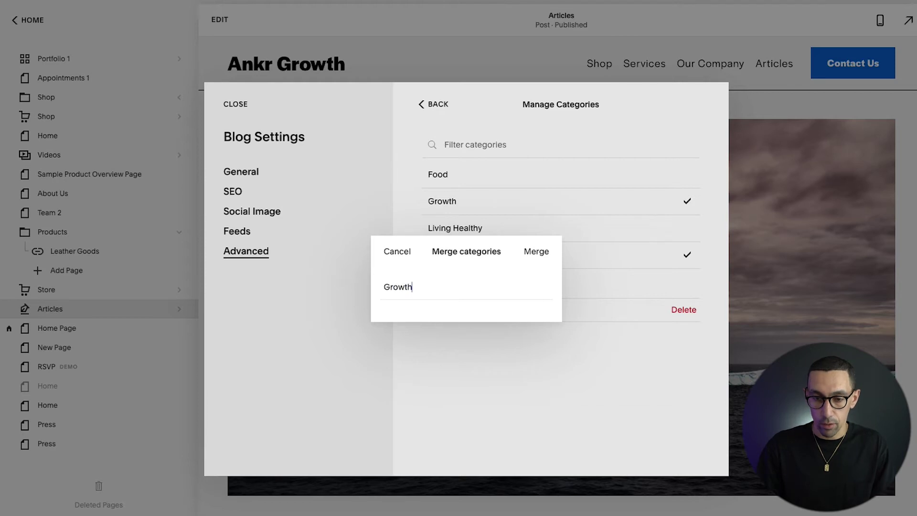
click(537, 253)
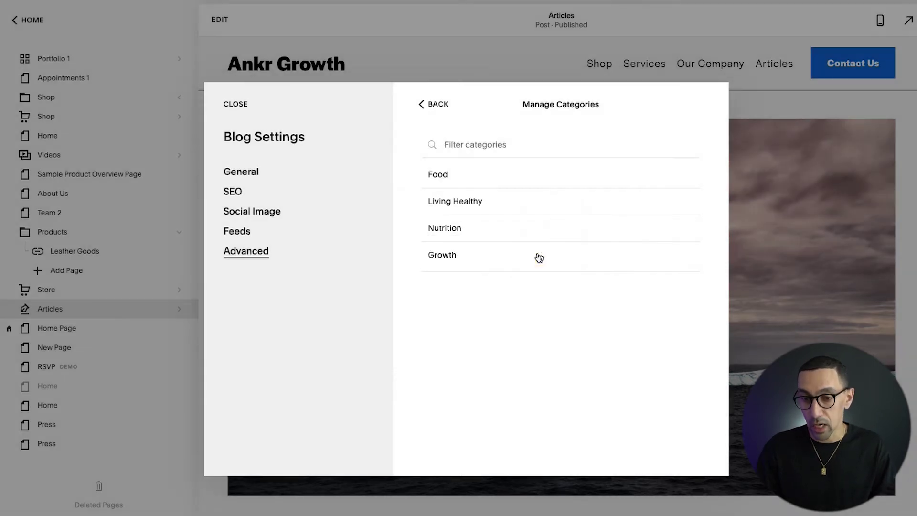
Step: Review the merged Growth category's name and save it
click(518, 261)
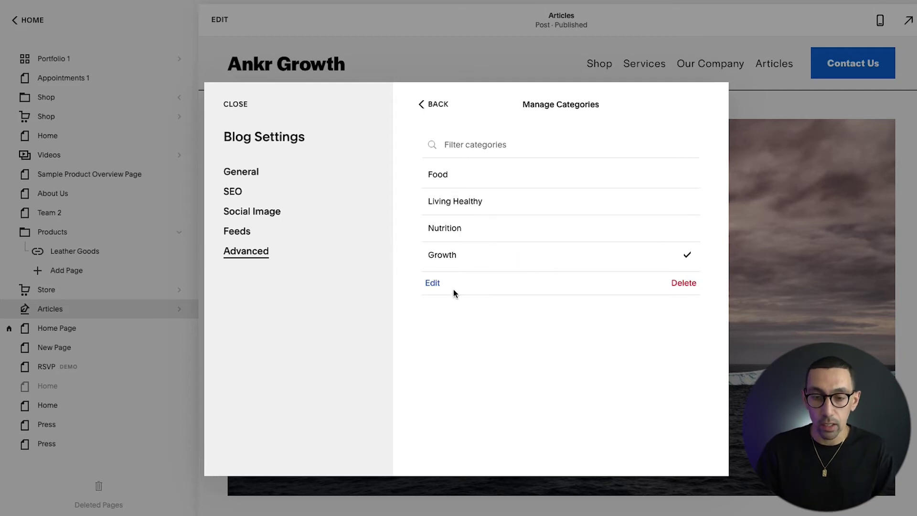
click(432, 283)
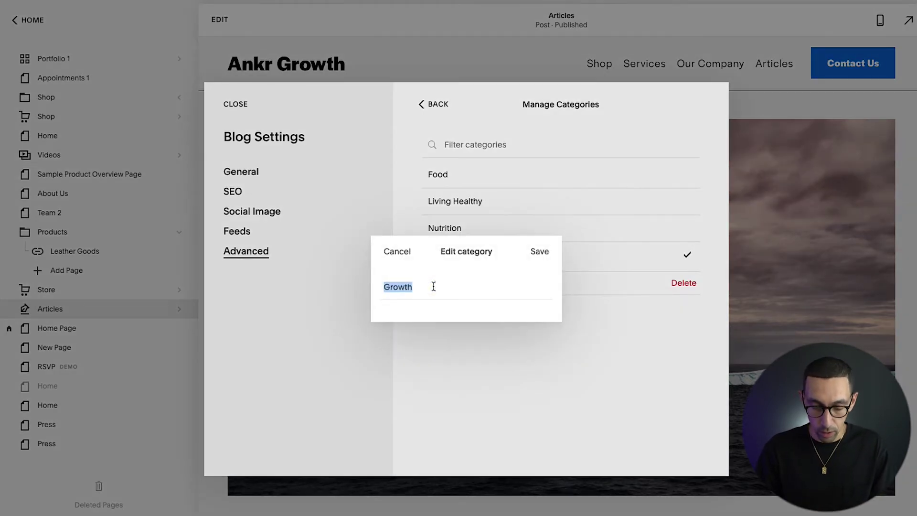
key(Right)
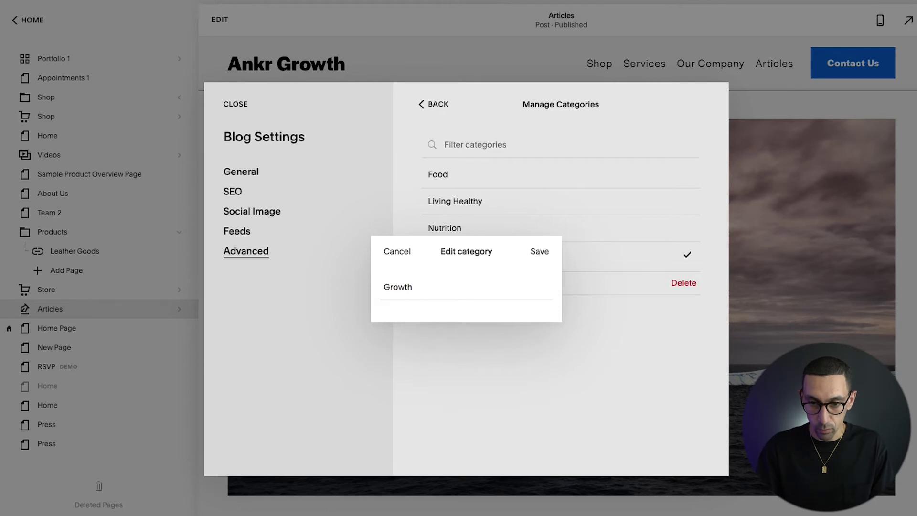
click(539, 253)
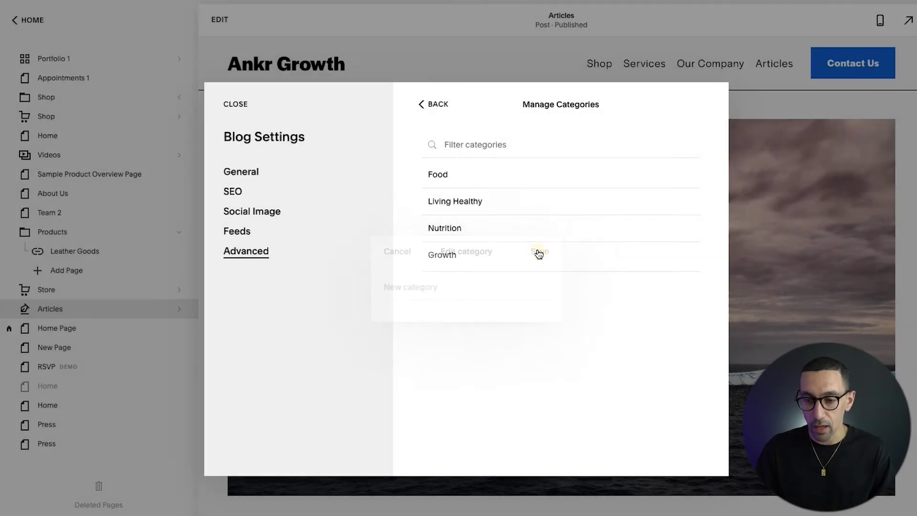
click(526, 231)
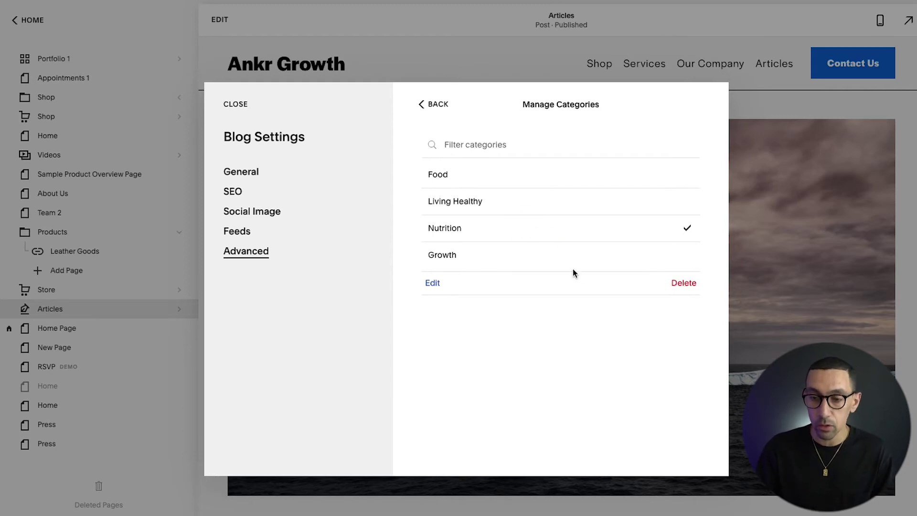
Step: Delete only the Nutrition category, cancelling an accidental three-category removal, leaving Food, Living Healthy and Growth
click(564, 258)
click(557, 203)
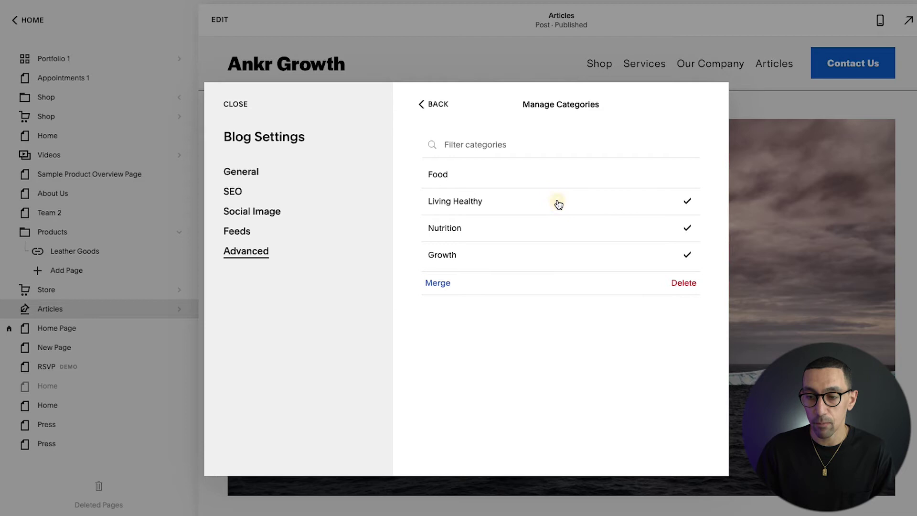
click(682, 283)
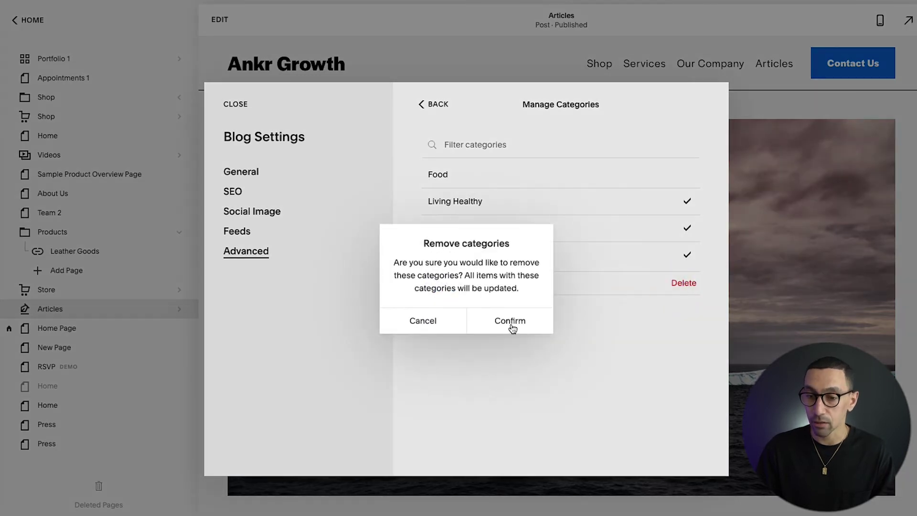
click(451, 328)
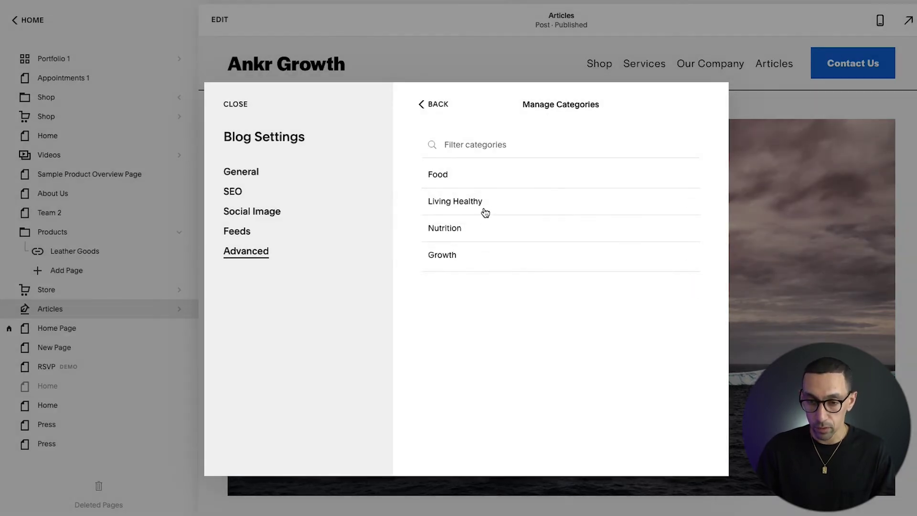
click(483, 228)
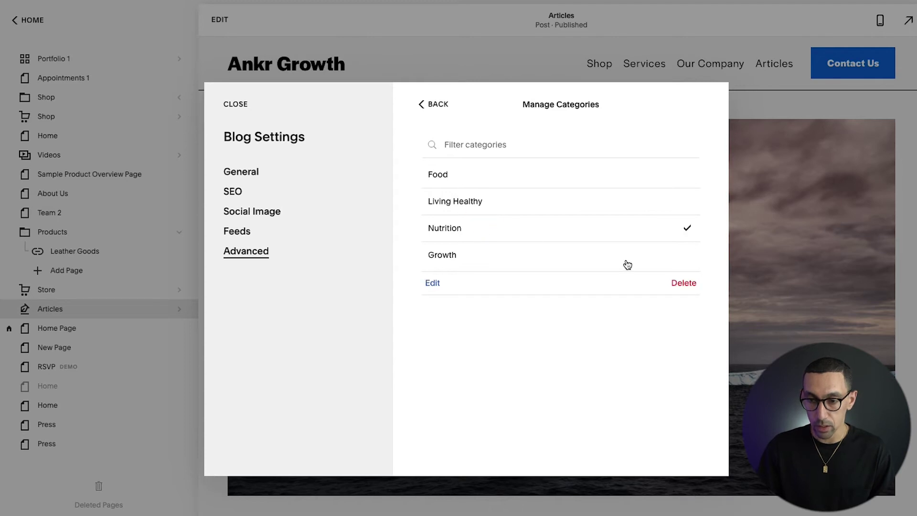
click(685, 284)
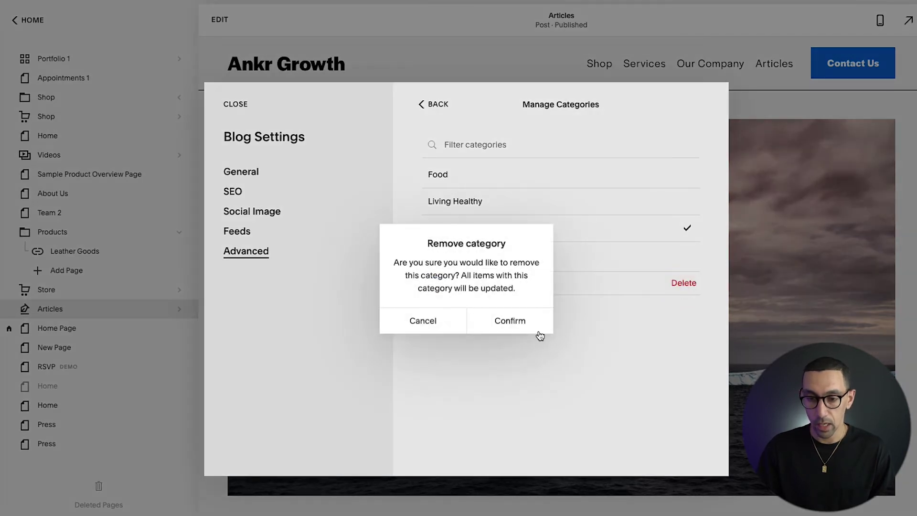
click(509, 321)
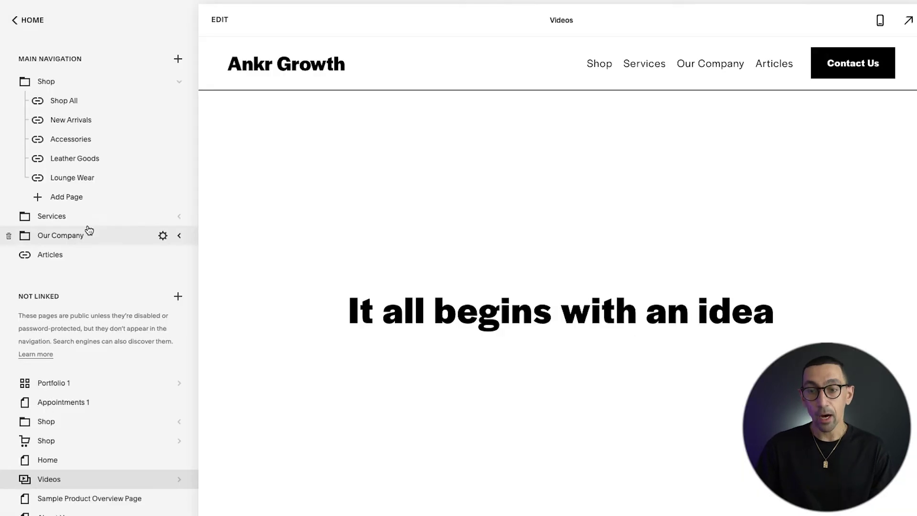
Step: Open the Videos page's Categories settings and drag Livestreams below Teachings and Trainings
scroll(88, 226, down, 5)
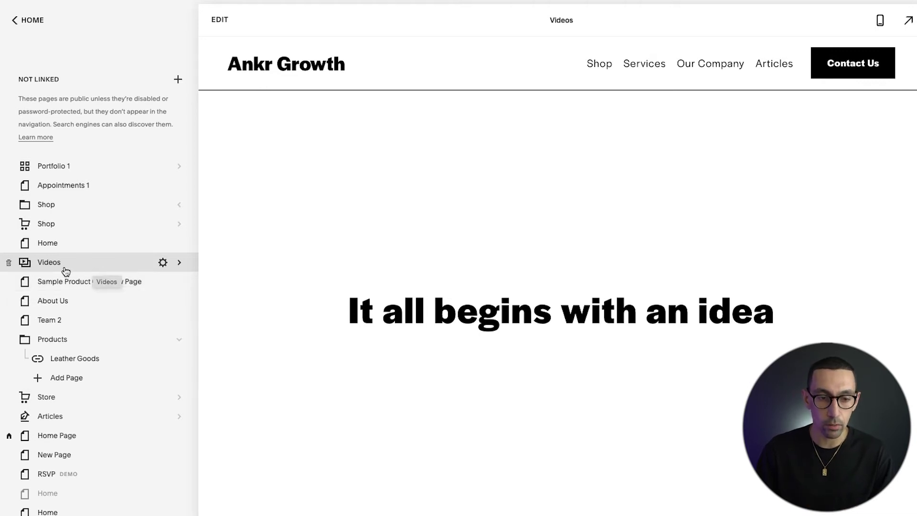
click(164, 262)
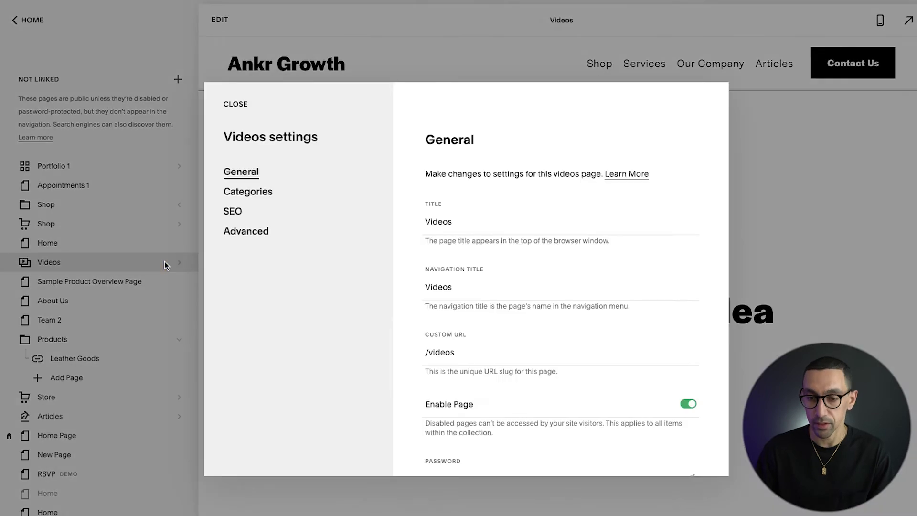
click(242, 200)
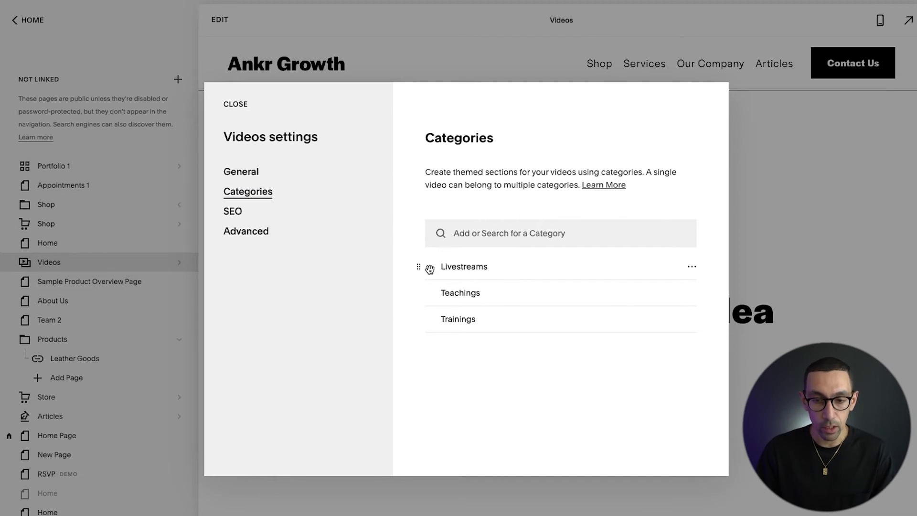
drag(421, 267, 514, 330)
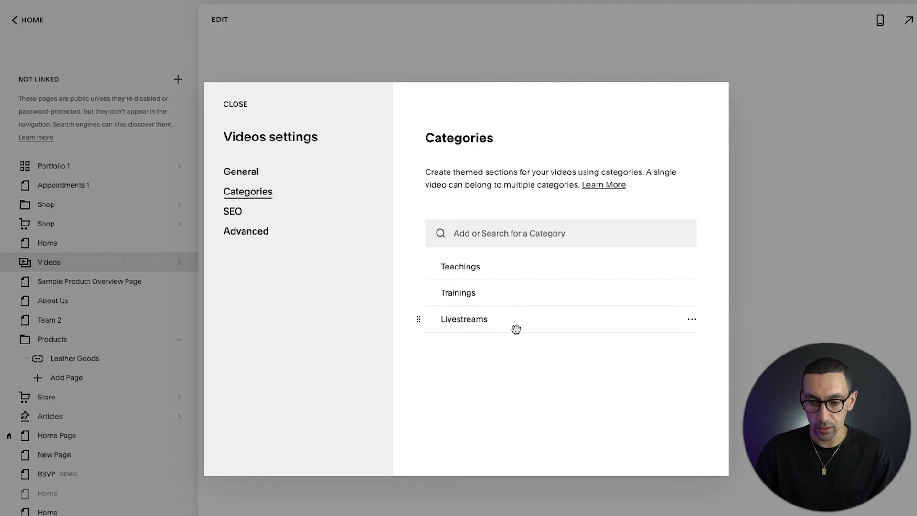
Step: Open the Edit Category screen for Livestreams, showing its /livestreams slug and page toggles
click(523, 319)
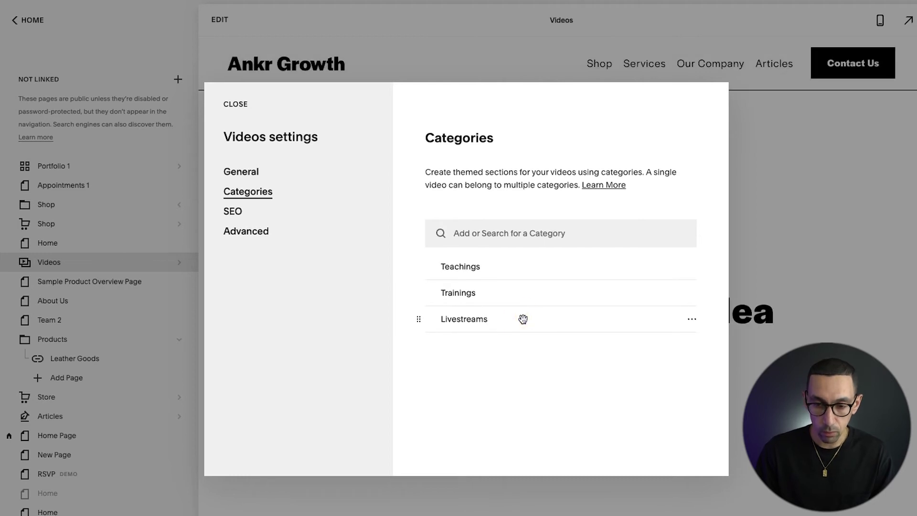
click(469, 321)
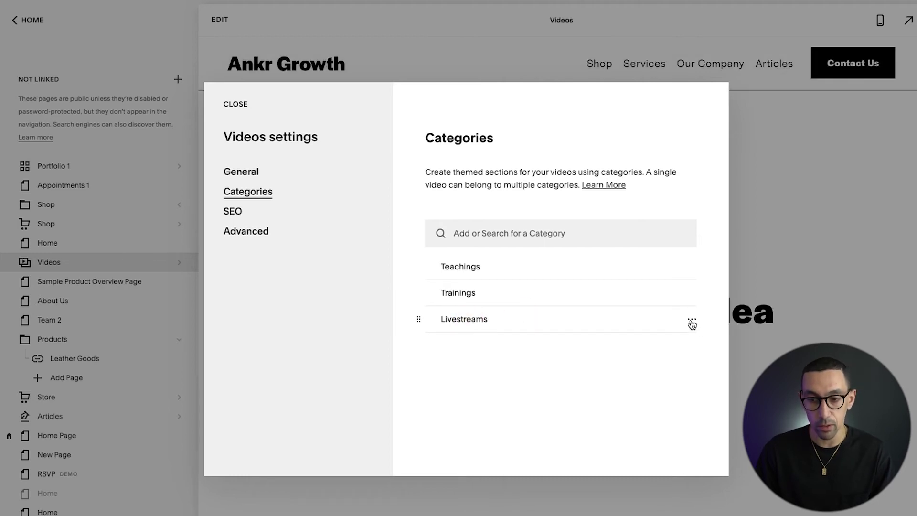
click(692, 321)
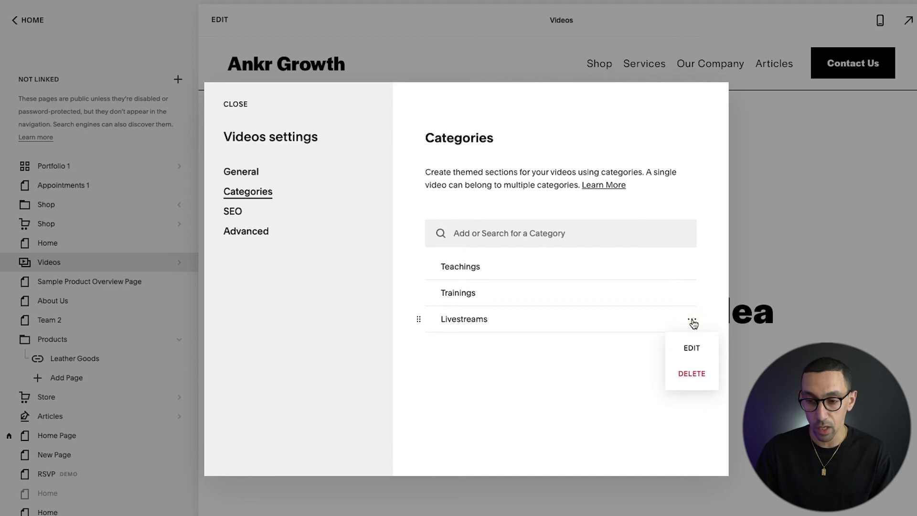
click(692, 348)
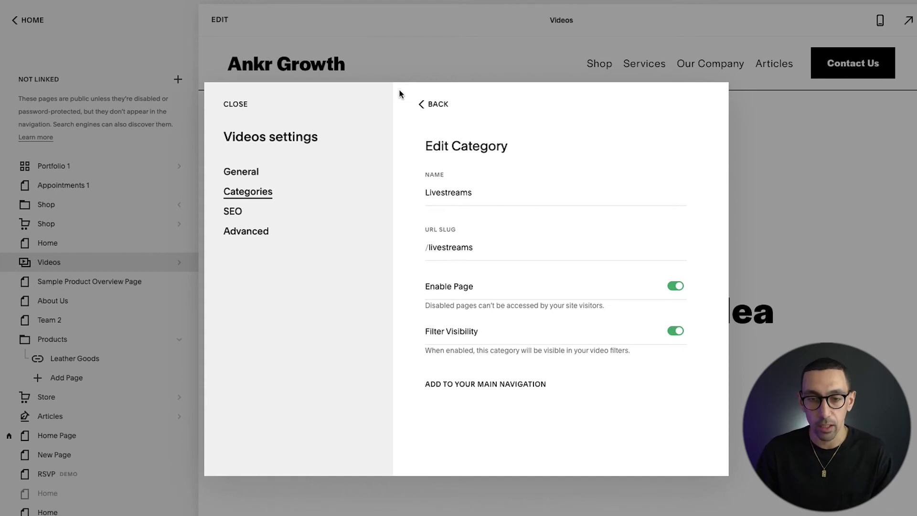
Step: Go back from the Livestreams edit screen to the Teachings, Trainings, Livestreams list
click(420, 102)
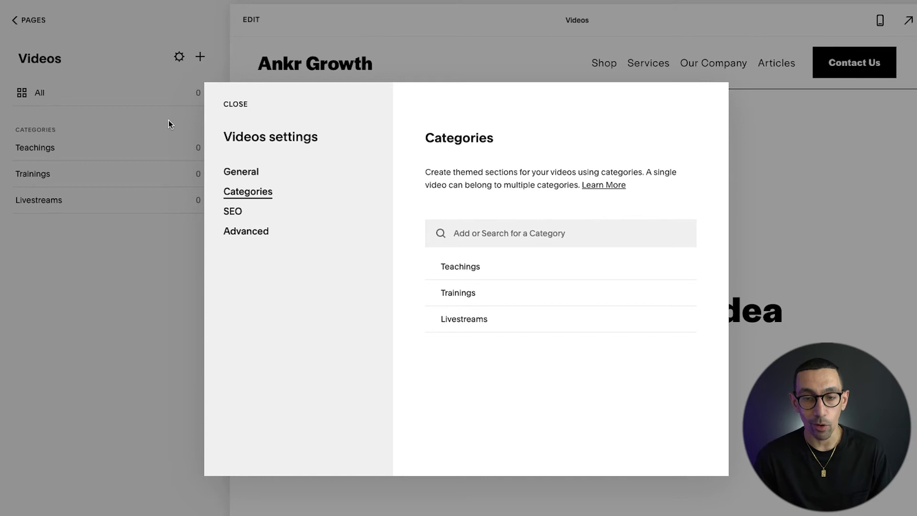
Step: Close the Videos category settings and return to the Pages panel with Main Navigation and Not Linked
click(617, 259)
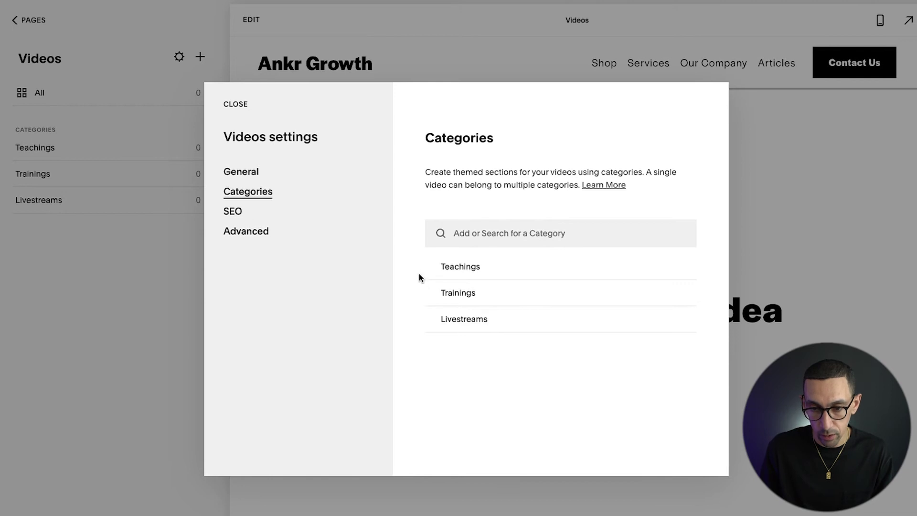
click(692, 268)
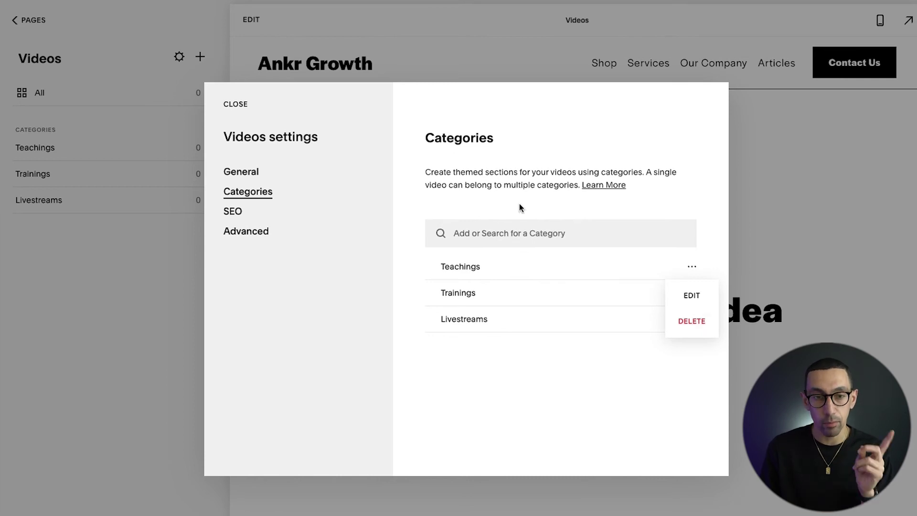
click(395, 67)
click(30, 20)
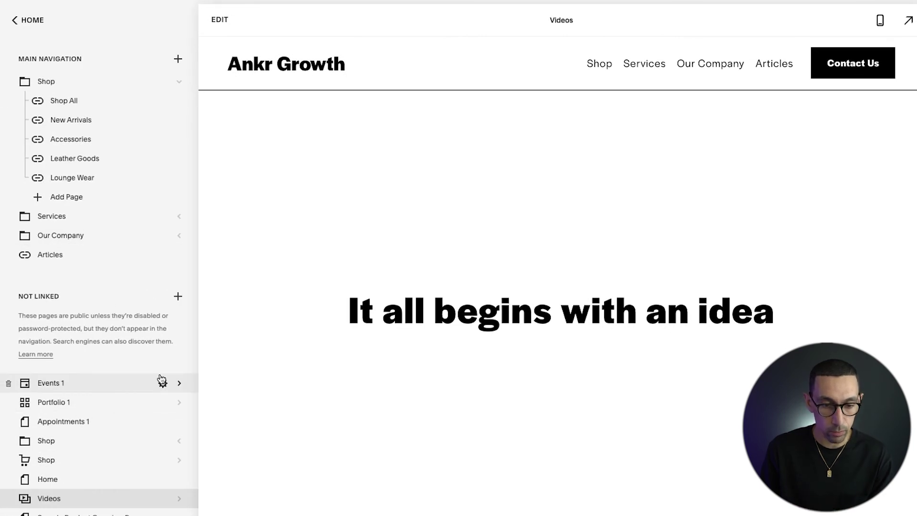
Step: Open Manage Categories for Events 1 and select the Kids and Adults categories
click(163, 383)
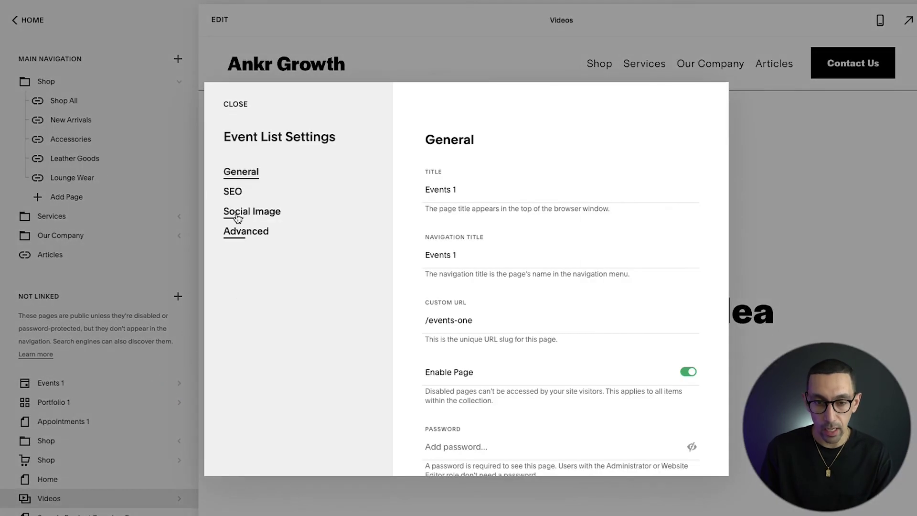
click(246, 232)
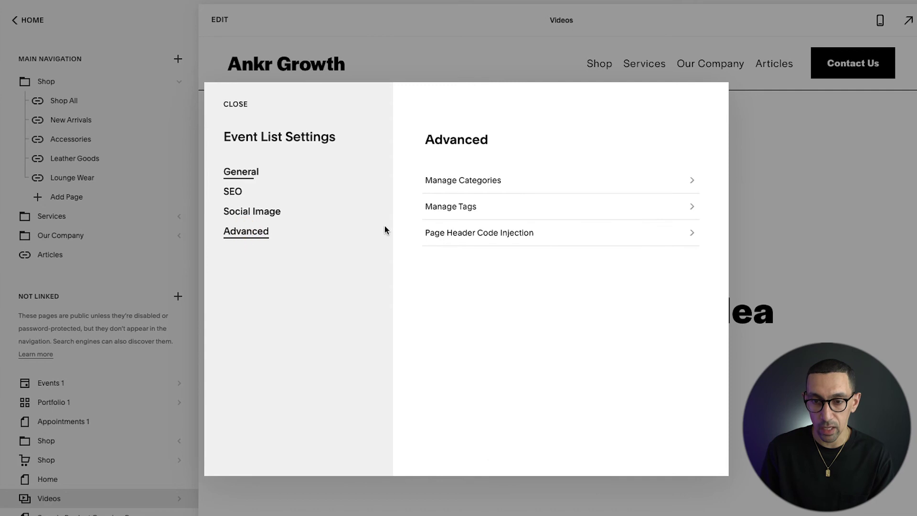
click(462, 186)
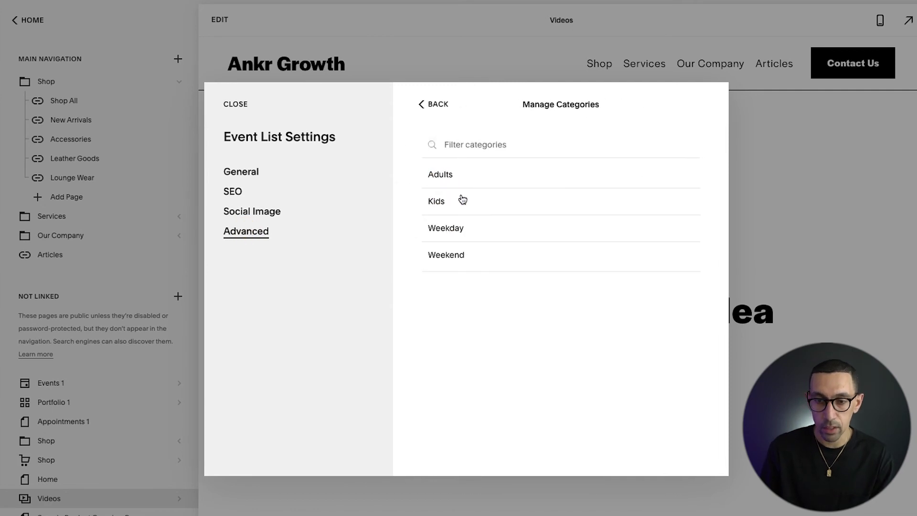
click(462, 200)
click(472, 177)
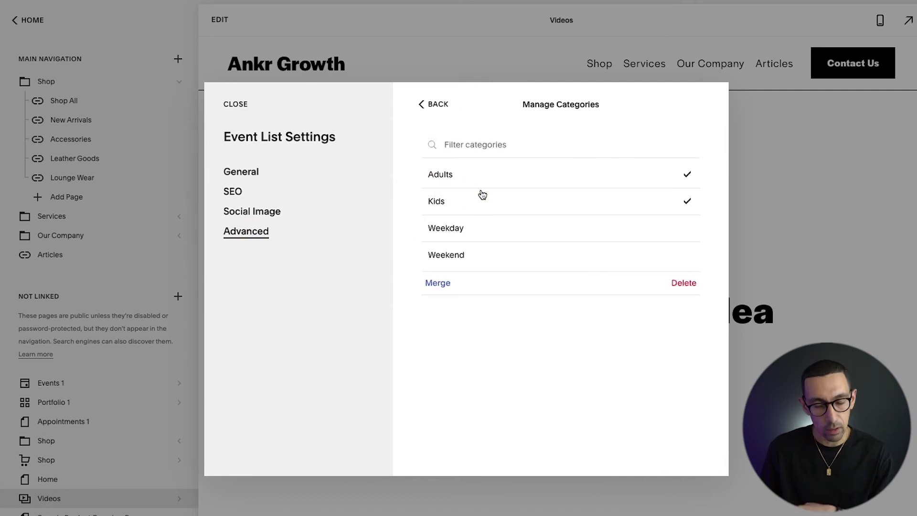